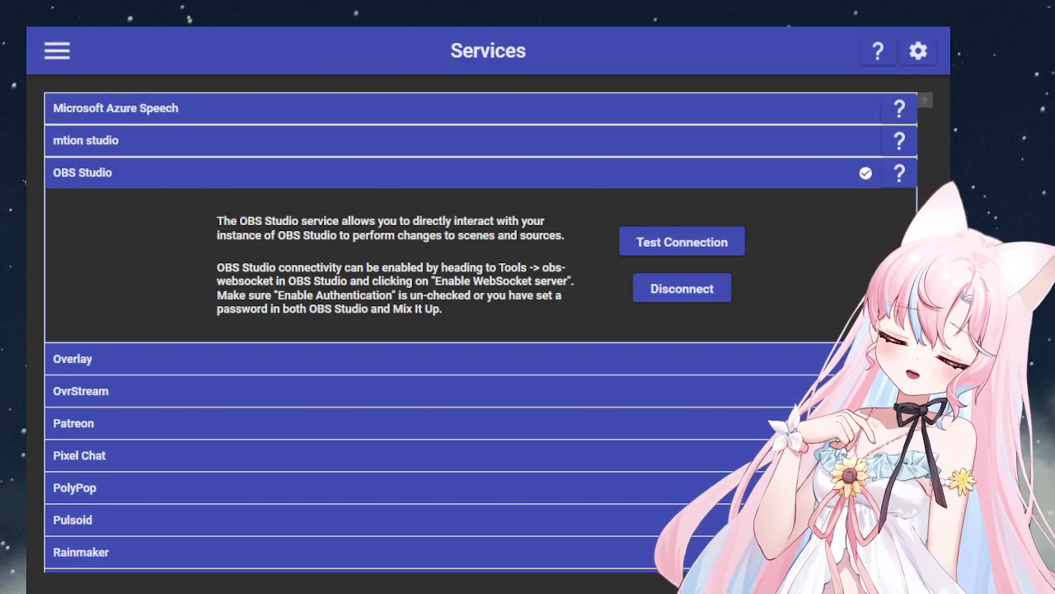
# Step: Test the connection to OBS Studio on the Services page
pyautogui.click(57, 51)
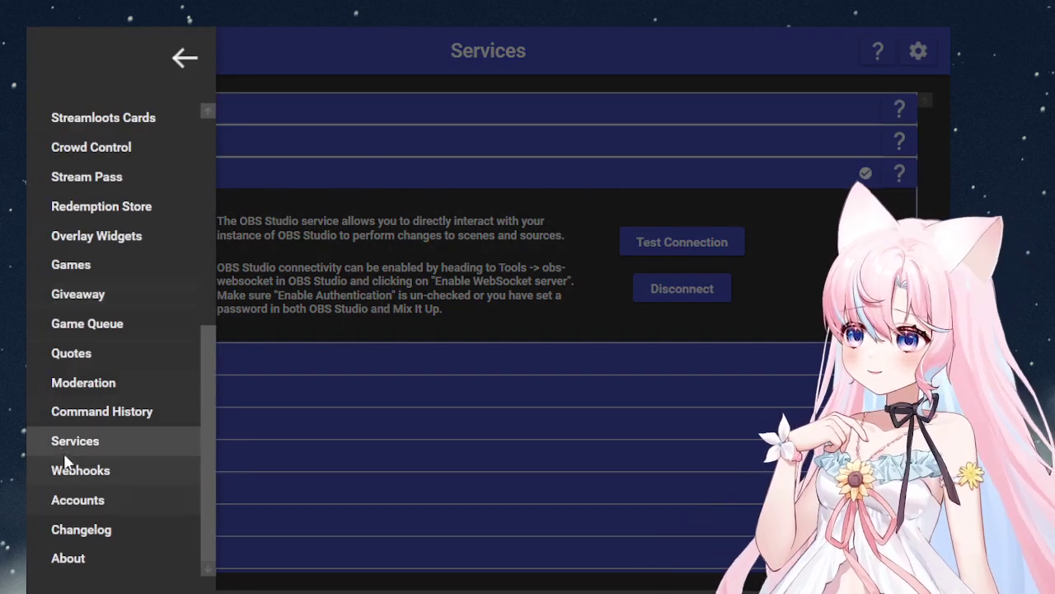
pyautogui.click(218, 408)
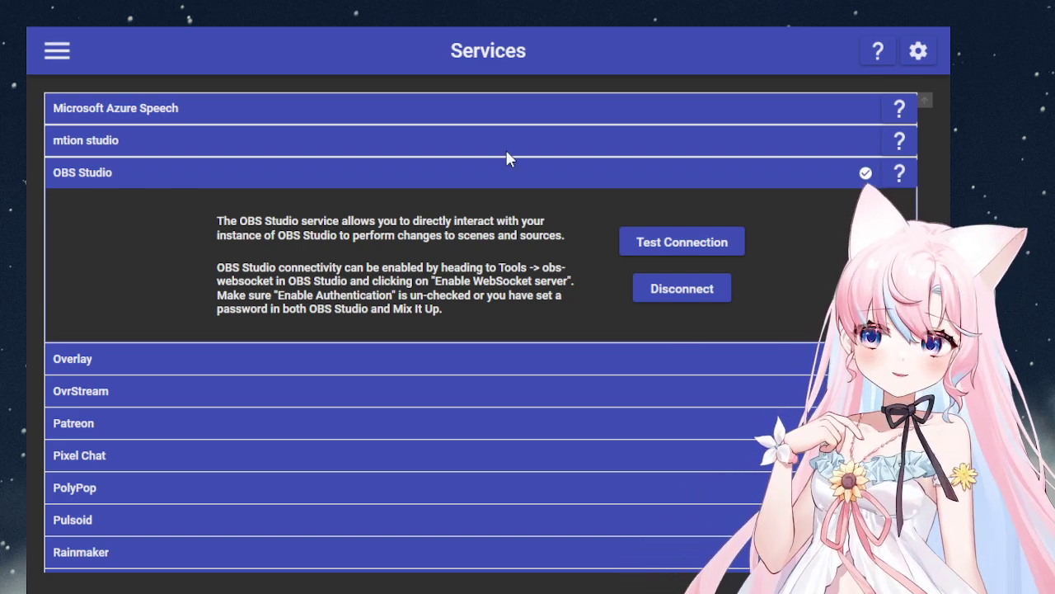
pyautogui.click(684, 247)
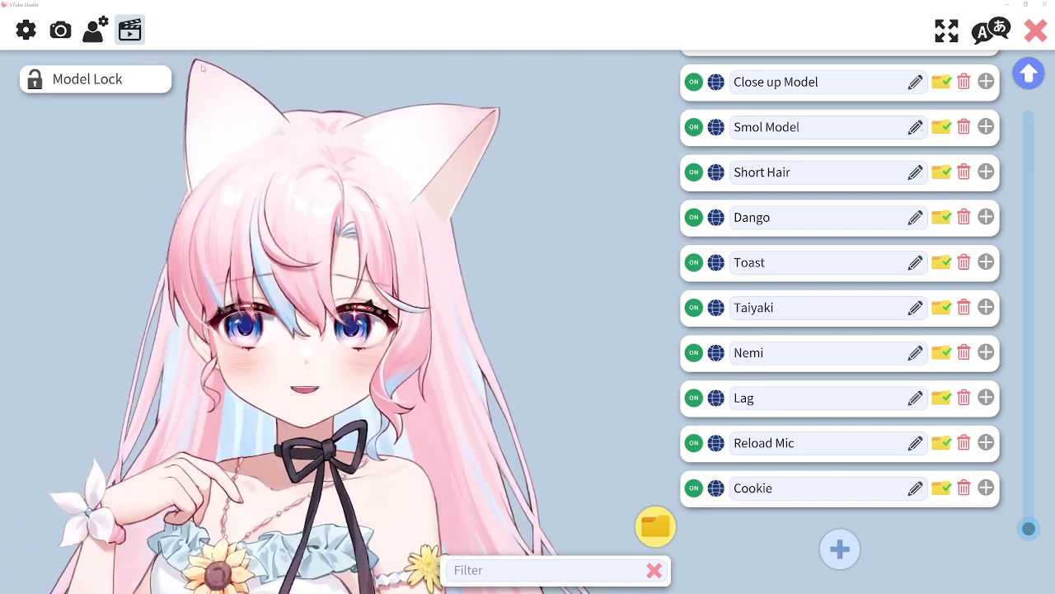
# Step: Add a new VTube Studio hotkey and set its action to Move Model
pyautogui.click(840, 551)
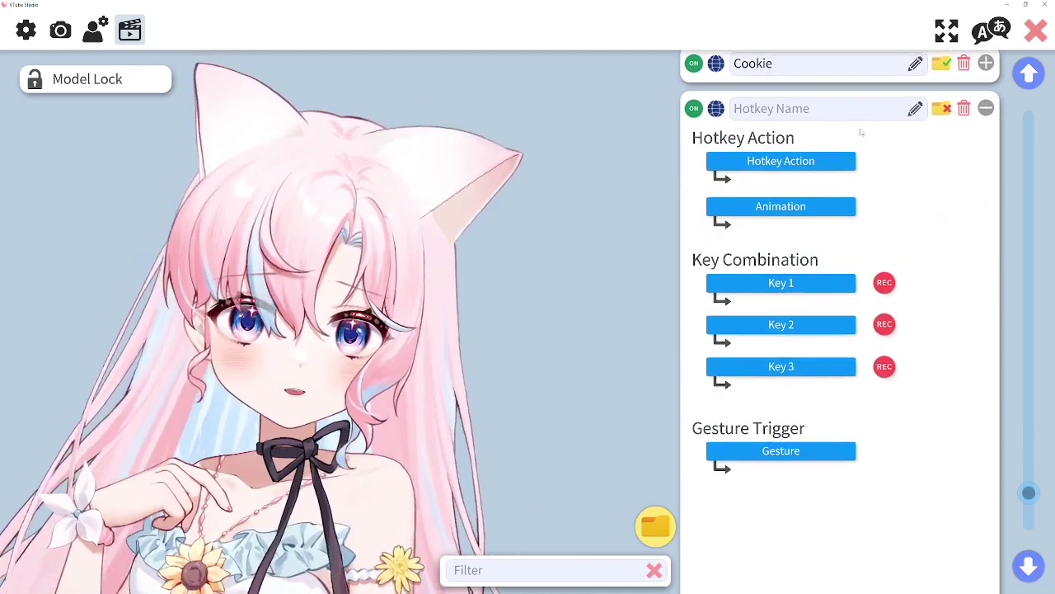
pyautogui.click(762, 165)
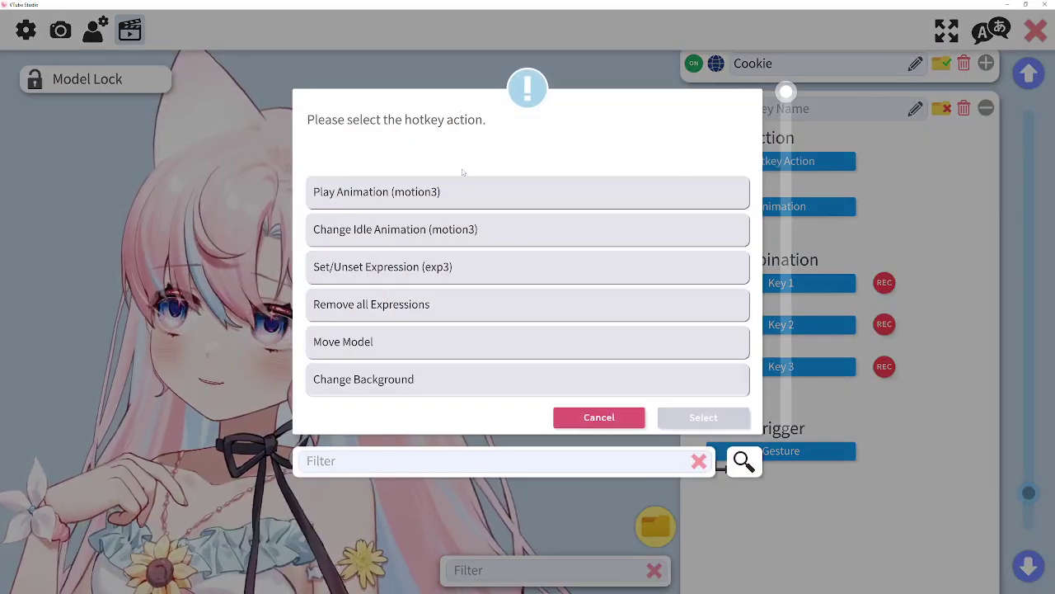
pyautogui.scroll(-3, 532, 293)
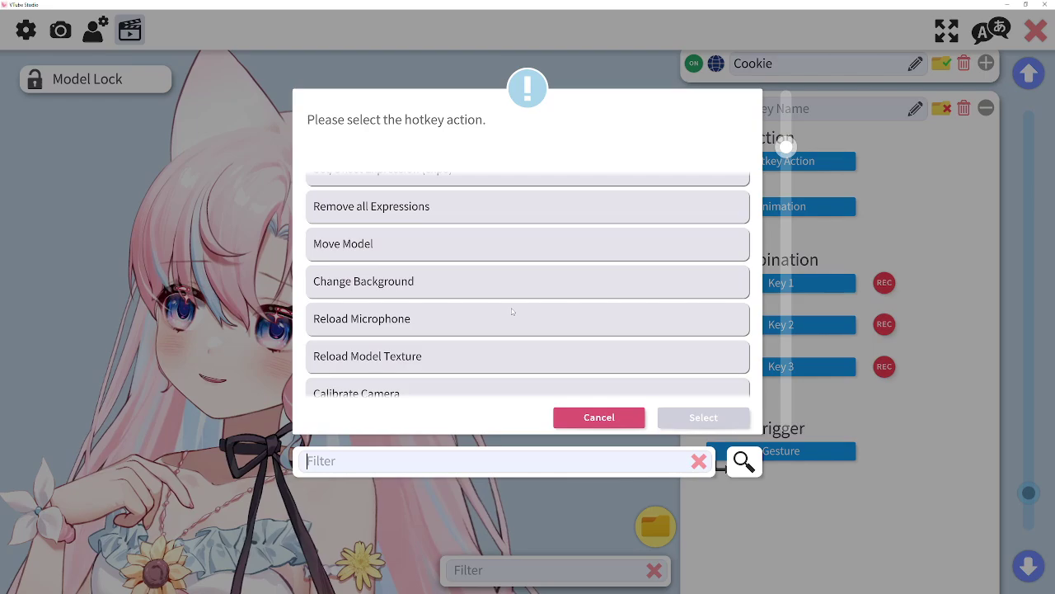
pyautogui.click(355, 259)
pyautogui.click(704, 419)
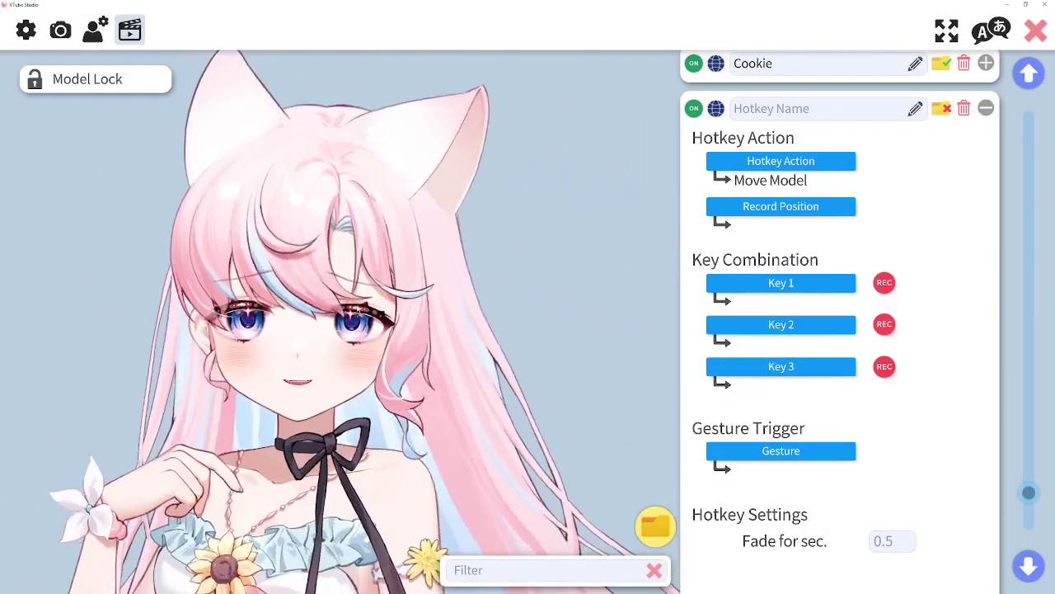
# Step: Reposition the model at the view's left side, record that position for the new hotkey and assign P as its first key
pyautogui.moveTo(327, 326); pyautogui.dragTo(440, 442)
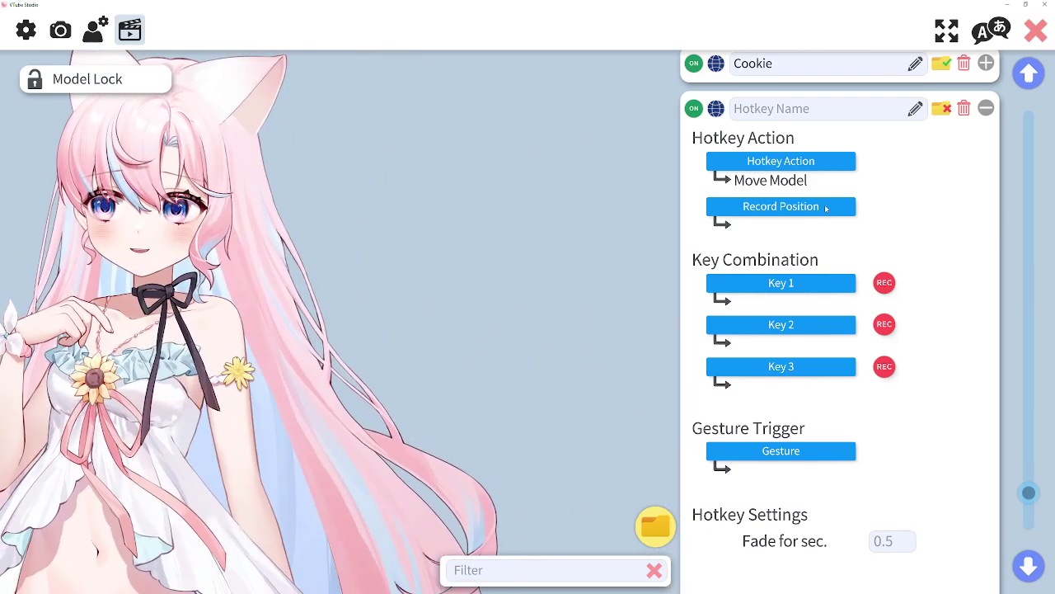
pyautogui.click(817, 206)
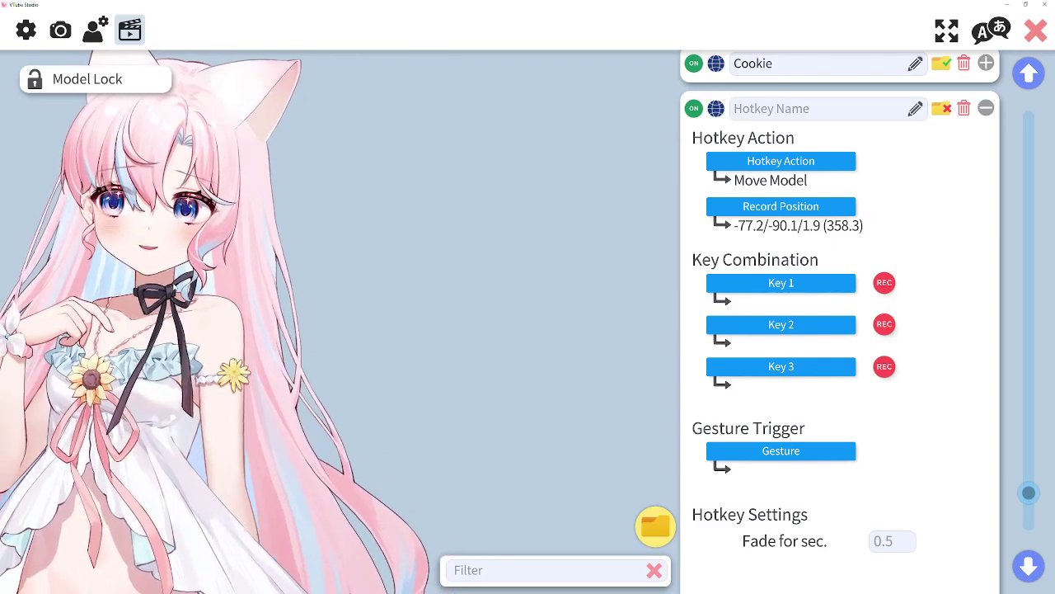
pyautogui.click(886, 283)
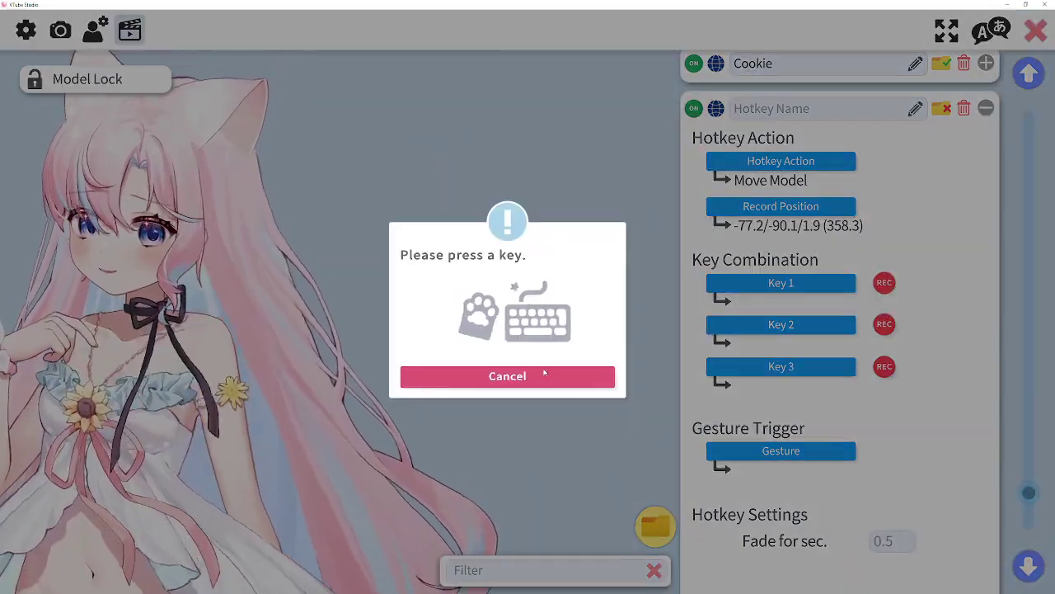
pyautogui.press('p')
# Step: Trigger the P hotkey repeatedly to test that it moves the model to the recorded position
pyautogui.press('p')
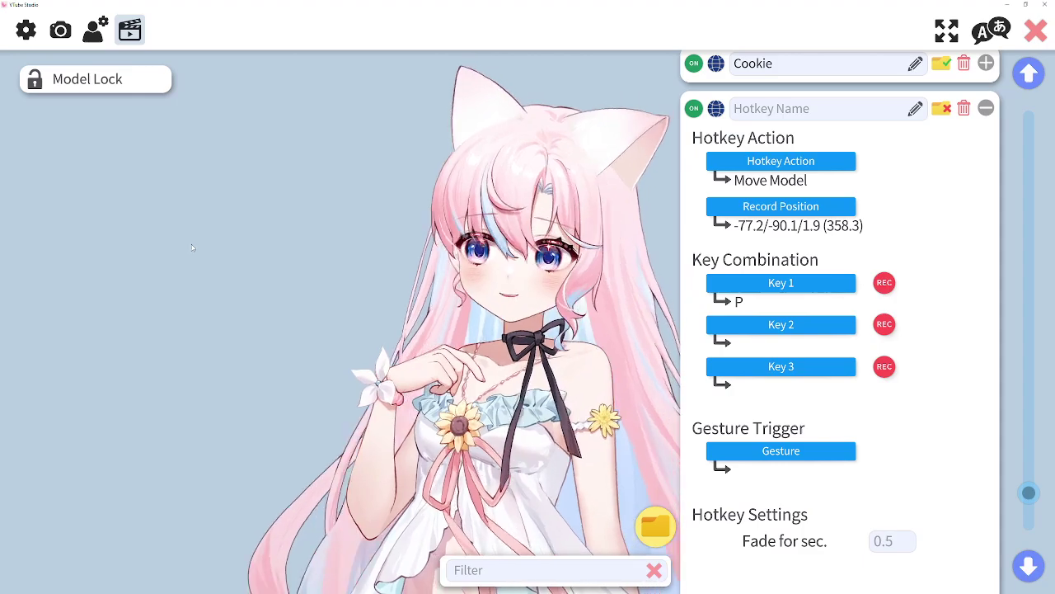
pyautogui.press('p')
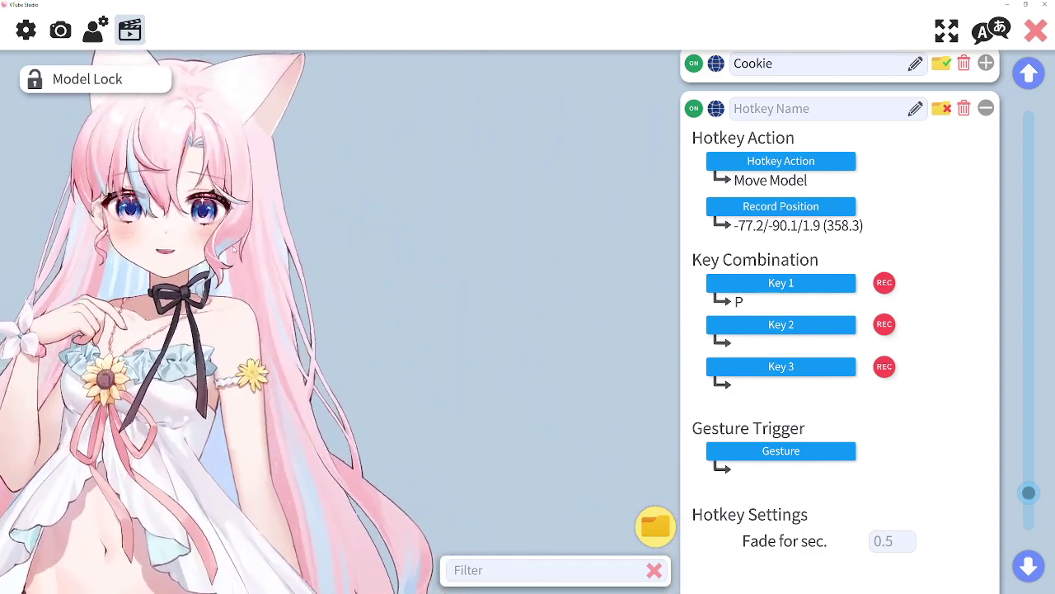
pyautogui.press('p')
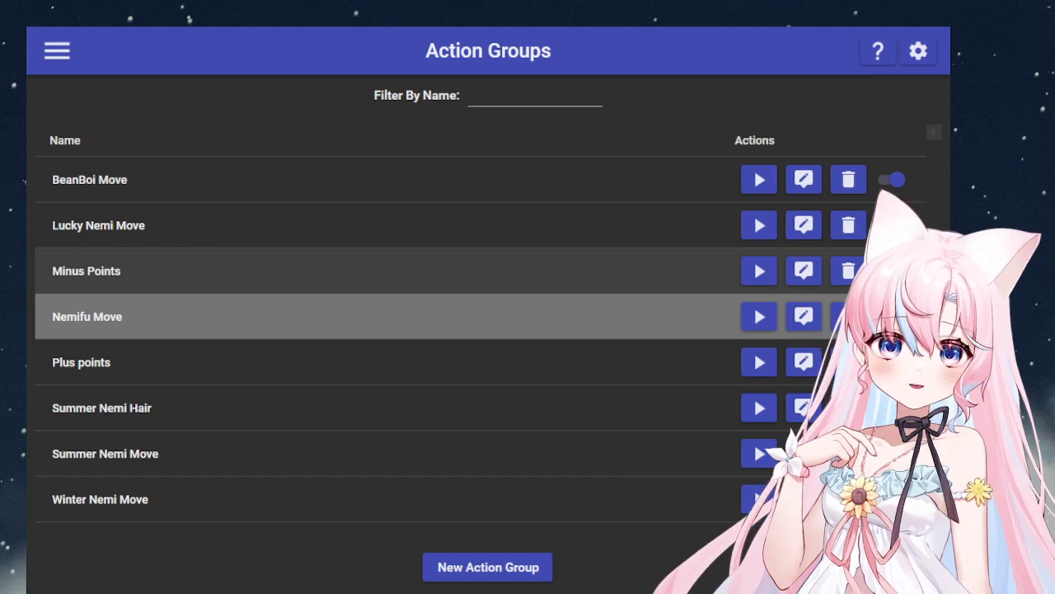
# Step: Open the Nemifu Move action group for editing in Mix It Up
pyautogui.click(58, 53)
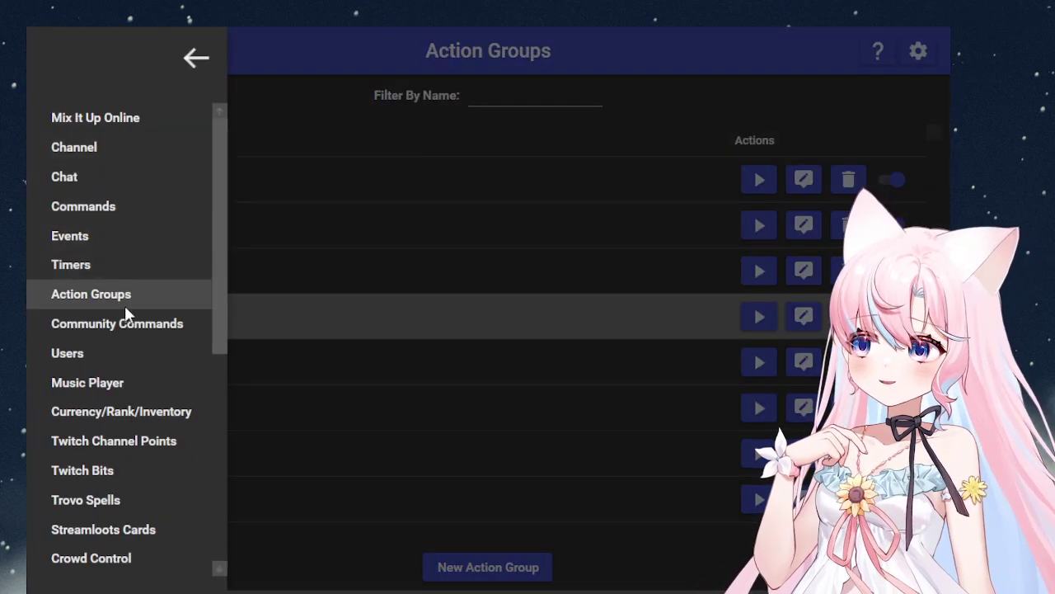
pyautogui.click(204, 61)
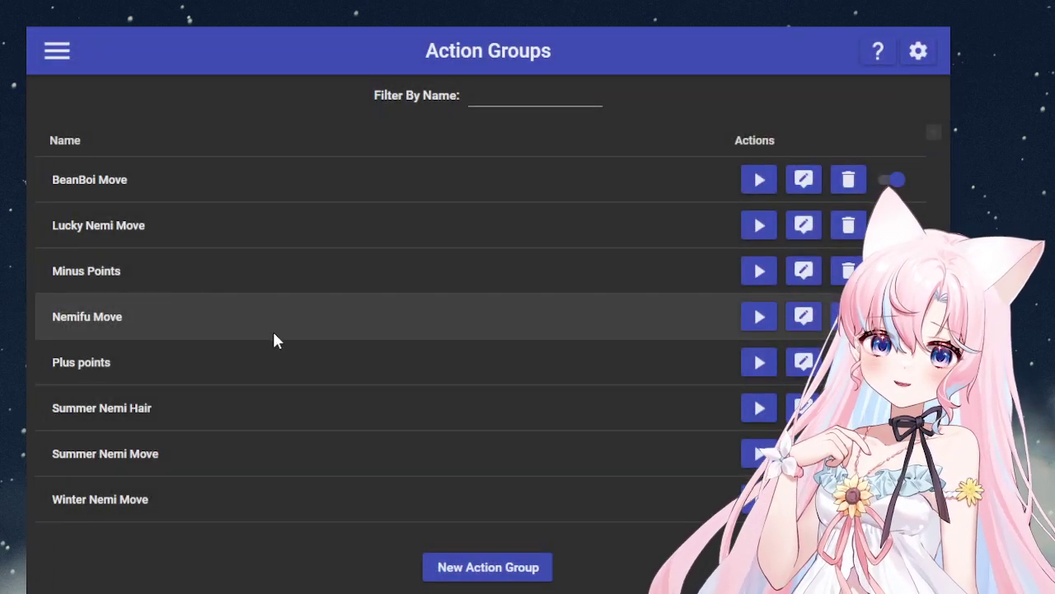
pyautogui.click(198, 314)
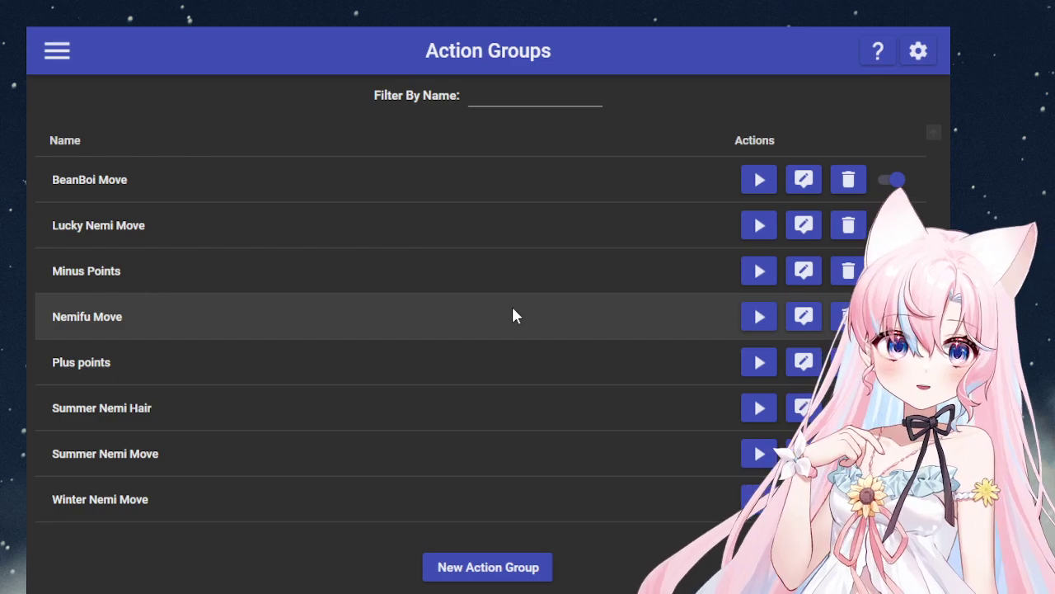
pyautogui.doubleClick(484, 311)
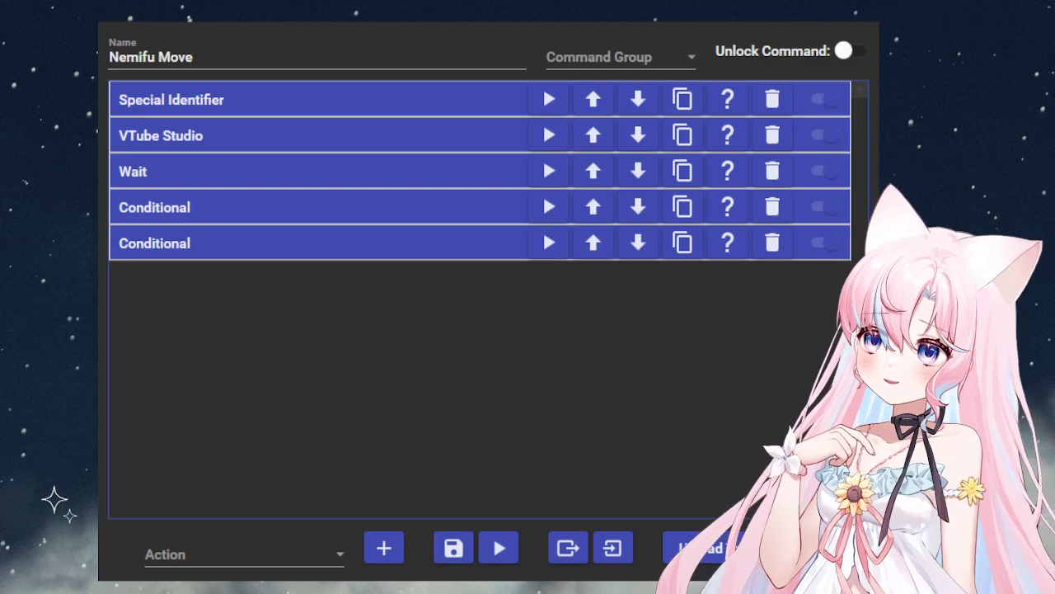
# Step: Expand the Special Identifier, VTube Studio and Wait actions of the Nemifu Move group and review their settings
pyautogui.click(303, 99)
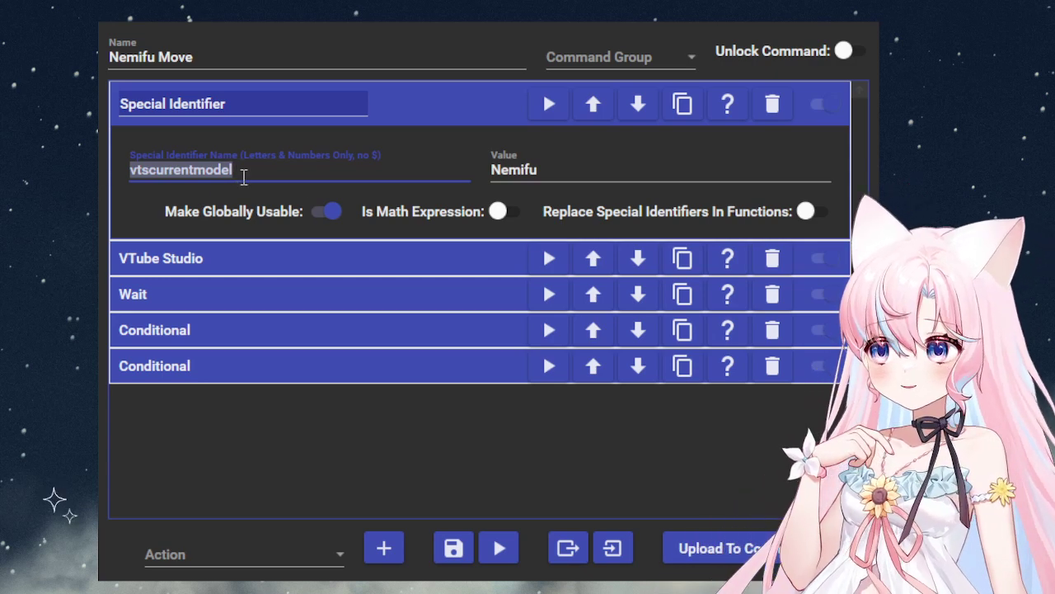
pyautogui.hotkey('alt', 'Tab')
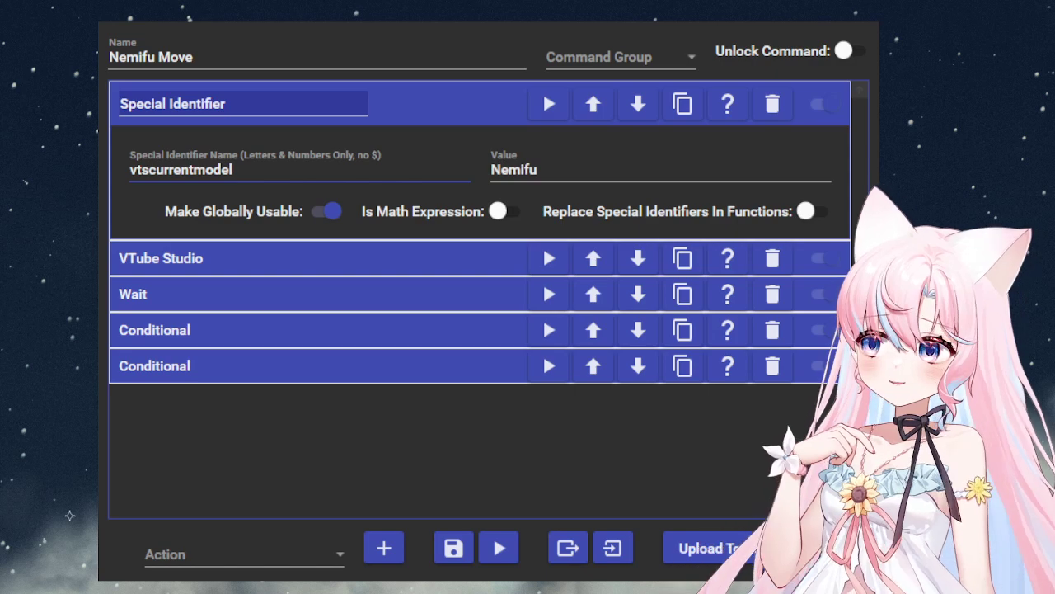
pyautogui.moveTo(235, 170); pyautogui.dragTo(113, 186)
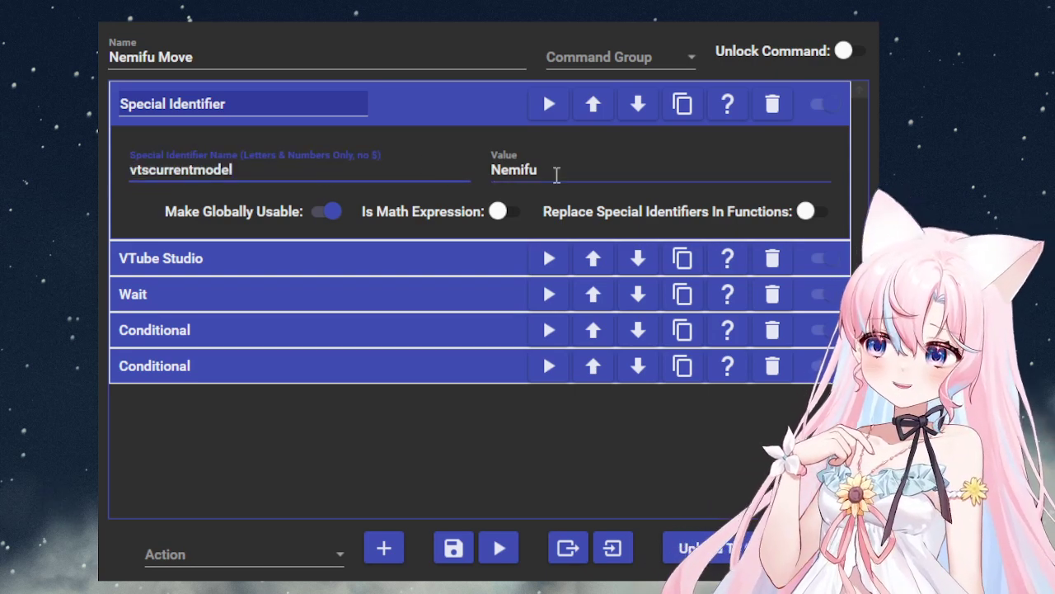
pyautogui.moveTo(501, 183); pyautogui.dragTo(490, 184)
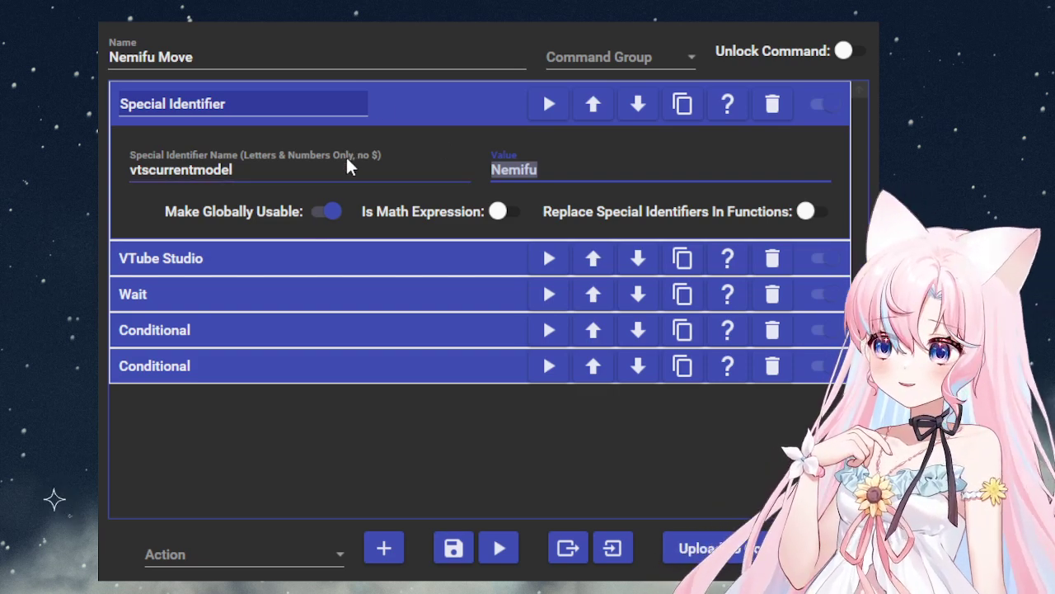
pyautogui.click(251, 261)
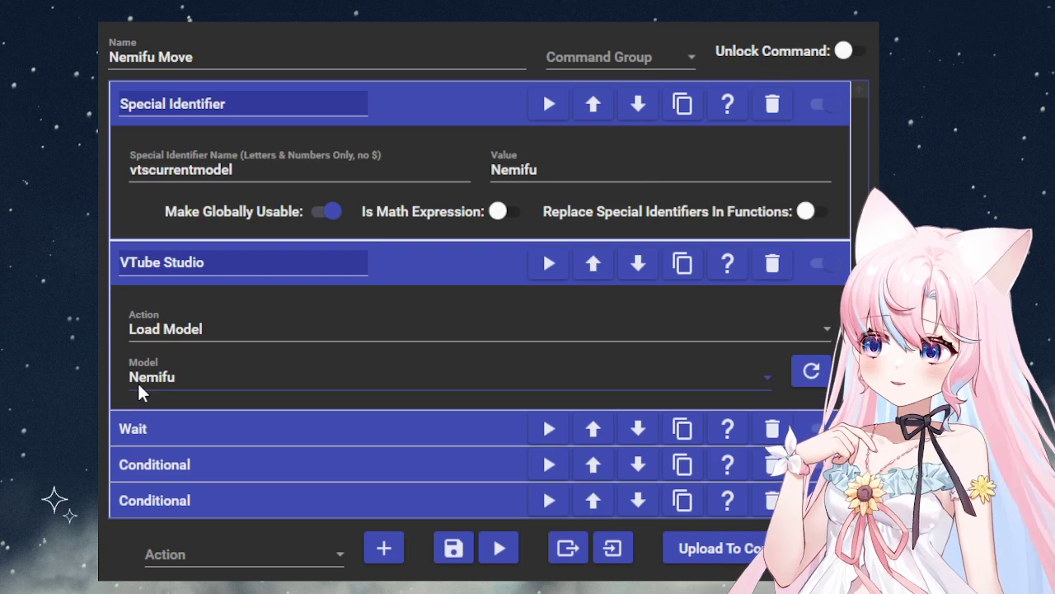
pyautogui.click(235, 422)
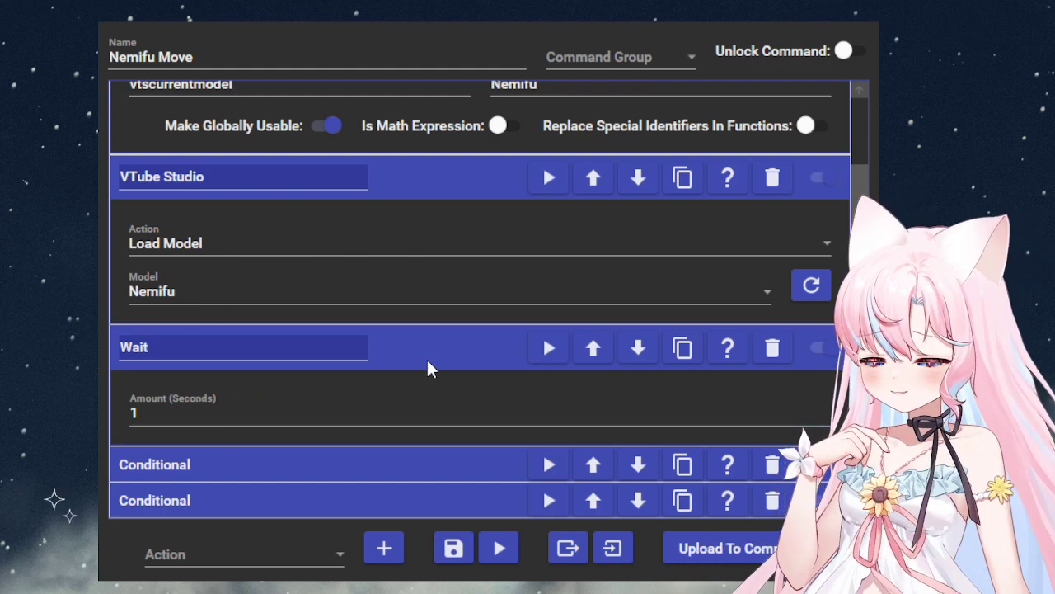
# Step: Expand the first Conditional action and examine its scene clause and nested VTube Studio hotkey action
pyautogui.click(277, 464)
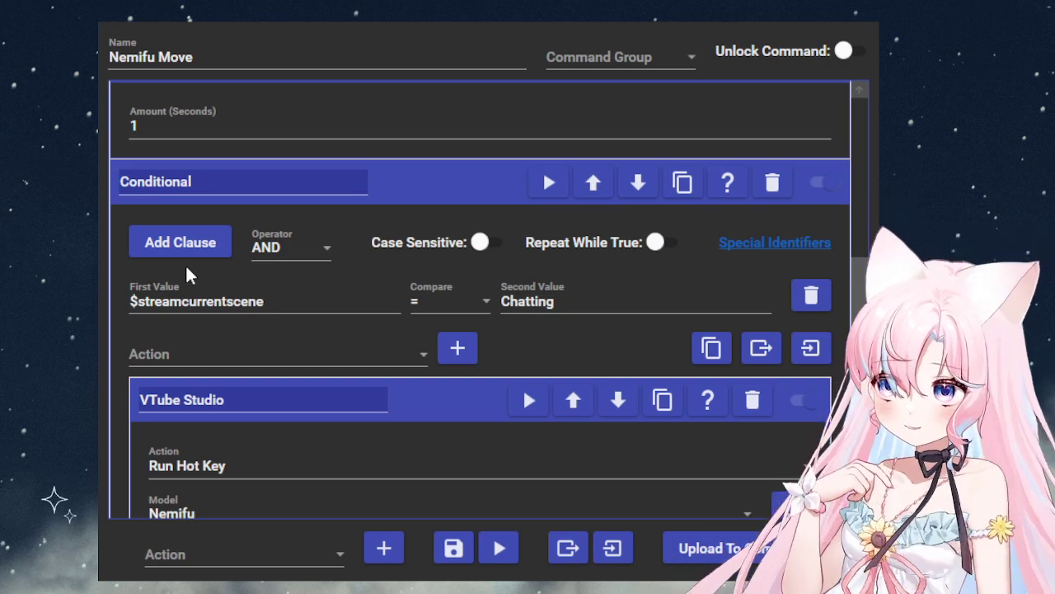
pyautogui.click(167, 297)
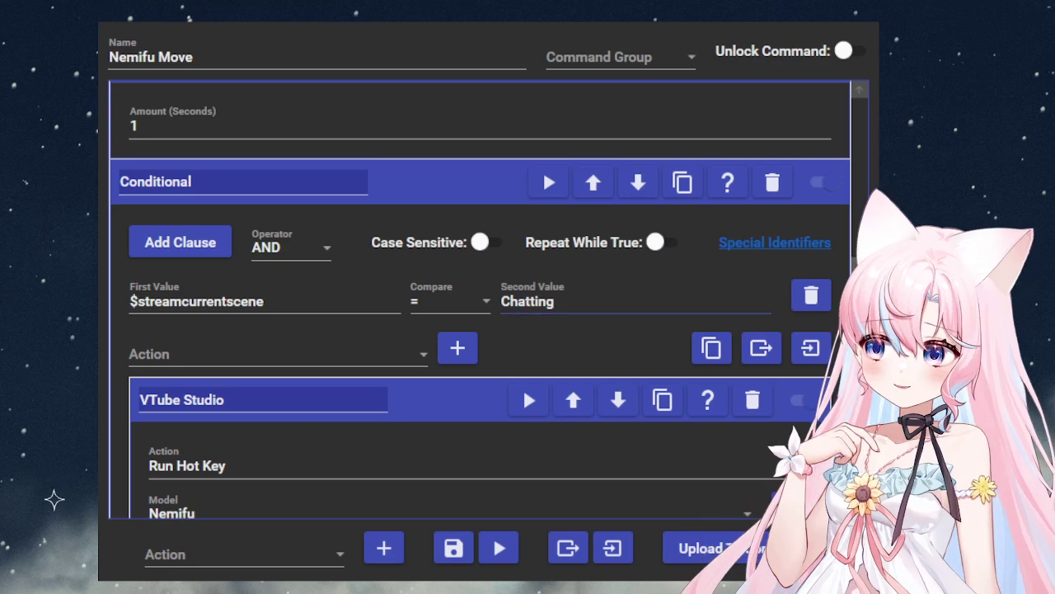
pyautogui.scroll(-1, 479, 330)
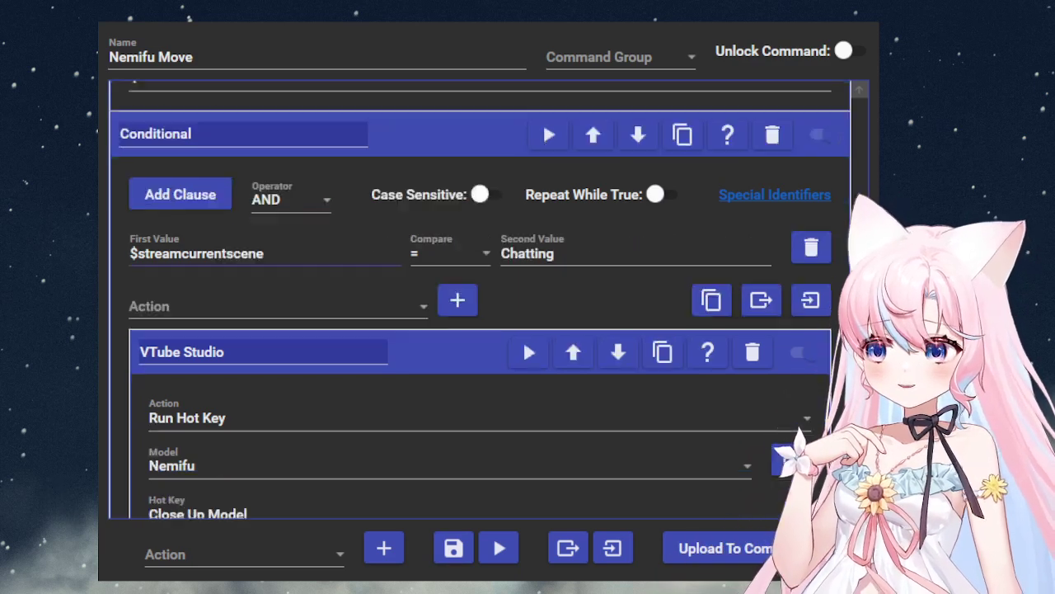
pyautogui.scroll(-2, 480, 299)
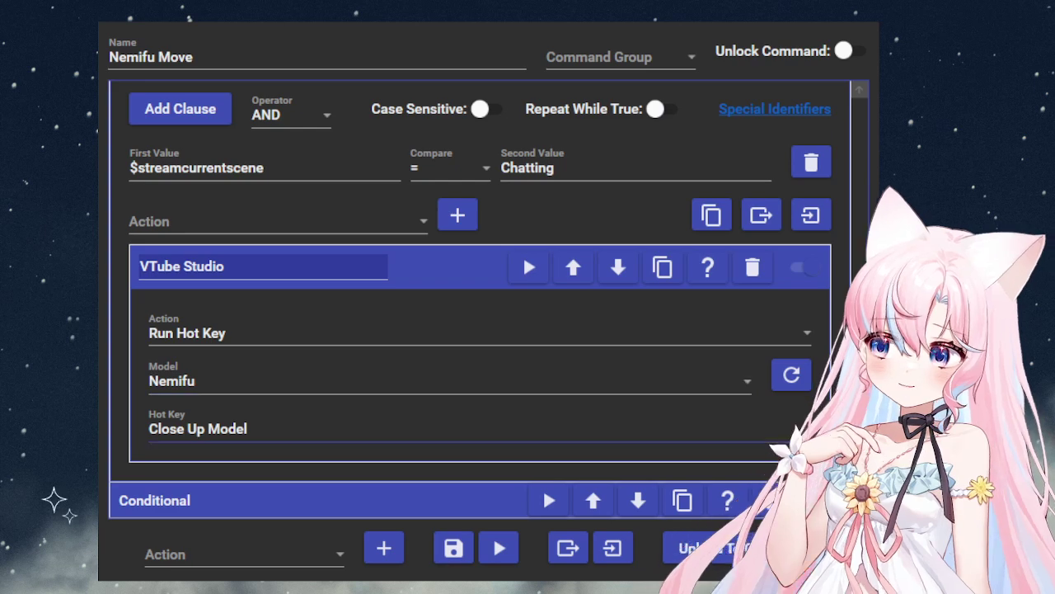
pyautogui.click(408, 270)
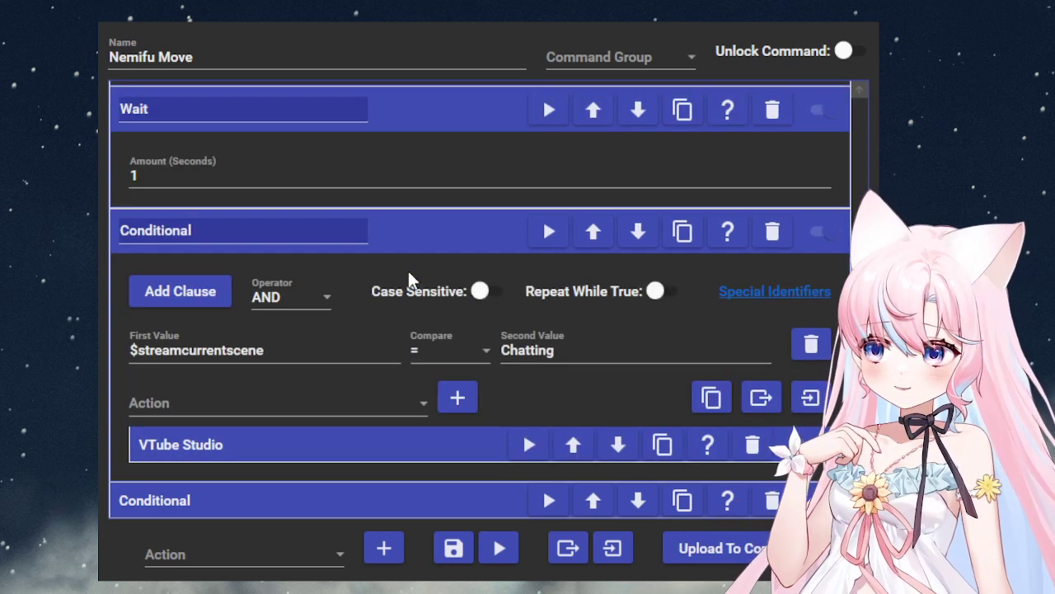
# Step: Expand the second Conditional action, examine its scene clauses and nested VTube Studio hotkey action, and close the editor
pyautogui.click(294, 493)
pyautogui.scroll(-9, 327, 375)
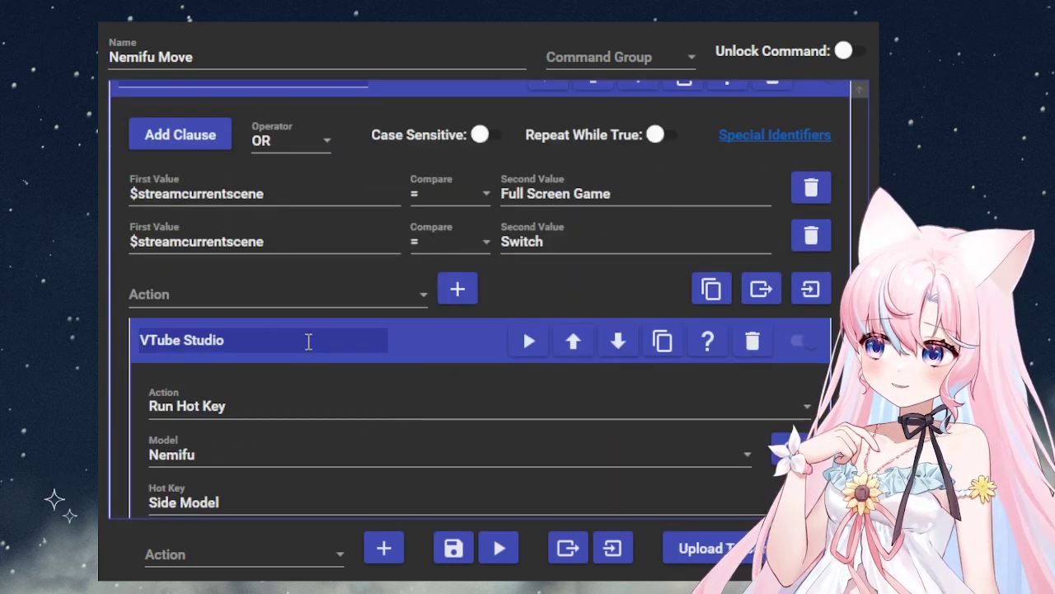
pyautogui.scroll(1, 328, 233)
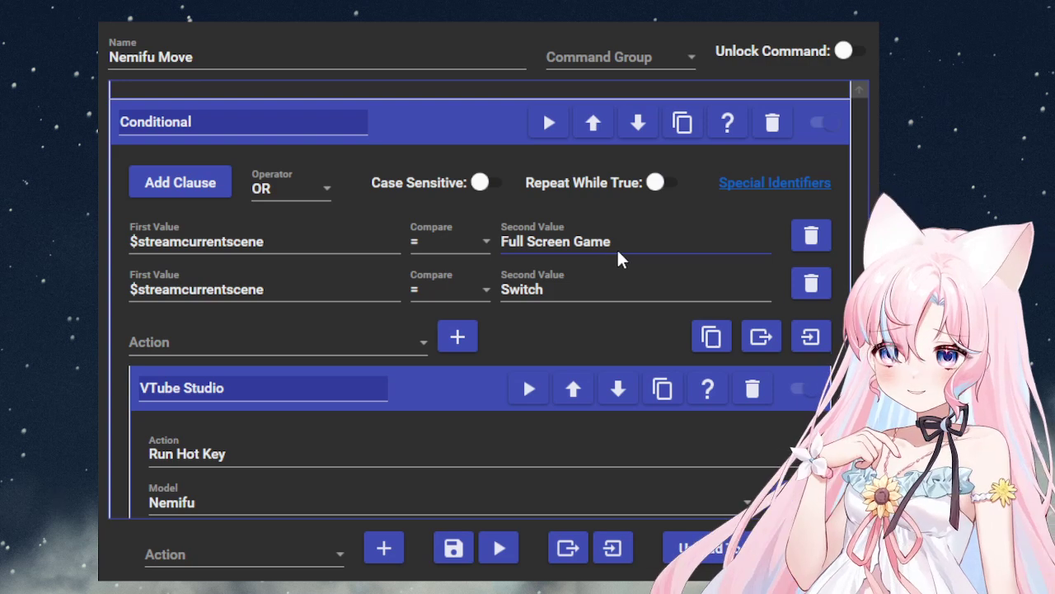
pyautogui.scroll(-2, 532, 299)
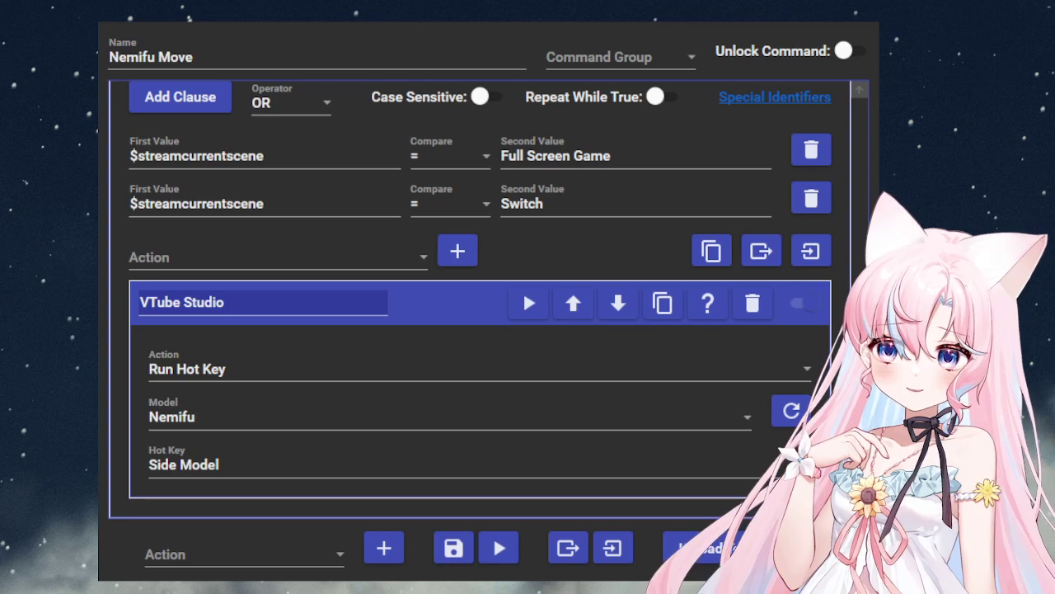
pyautogui.press('Escape')
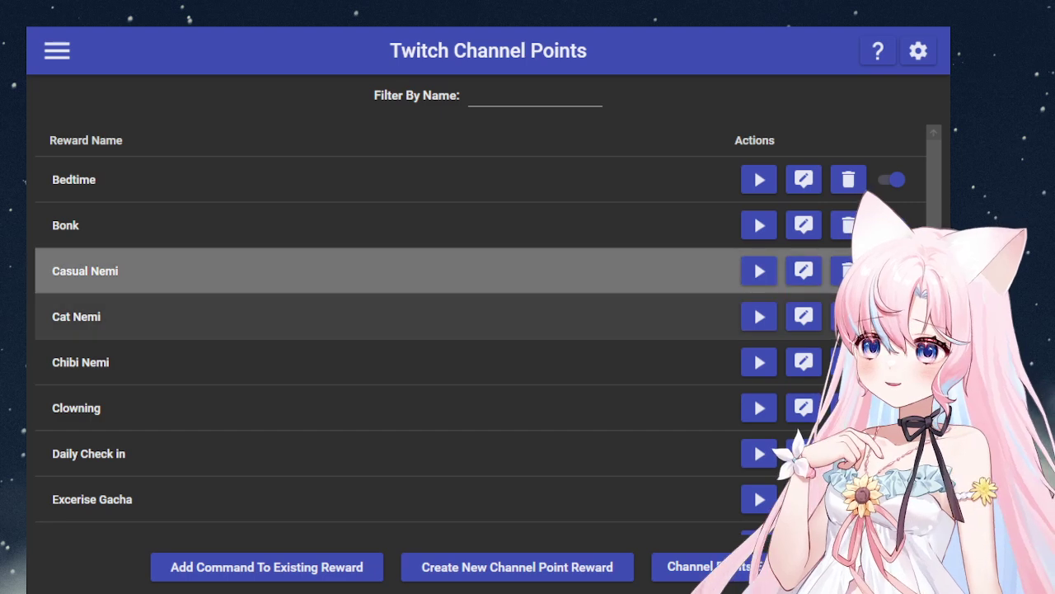
# Step: Run the Cat Nemi and Chibi Nemi channel point rewards to test swapping the model
pyautogui.click(762, 324)
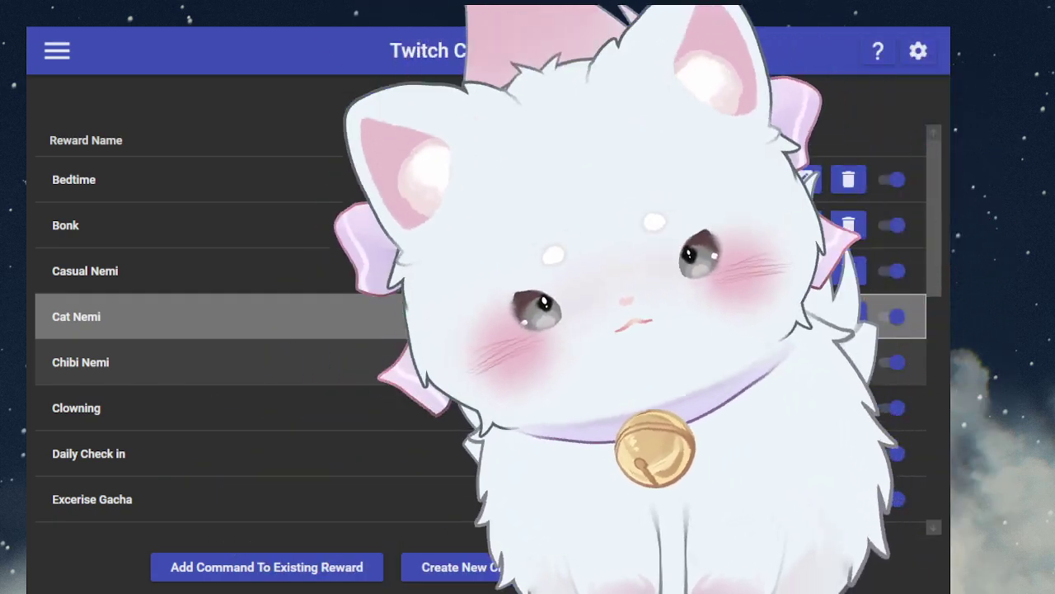
pyautogui.click(760, 362)
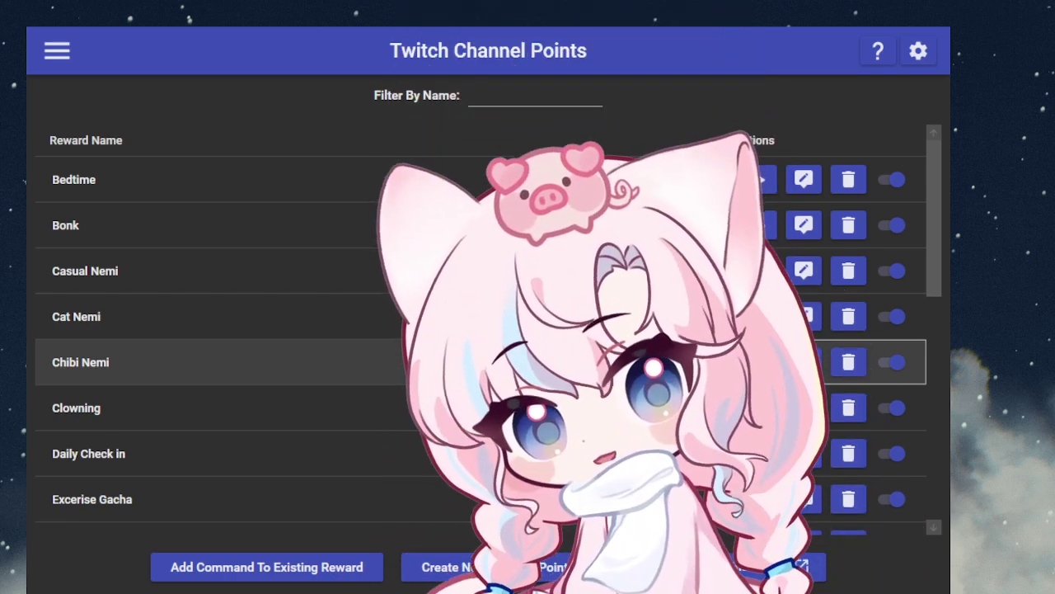
pyautogui.scroll(-1, 481, 330)
pyautogui.scroll(1, 481, 330)
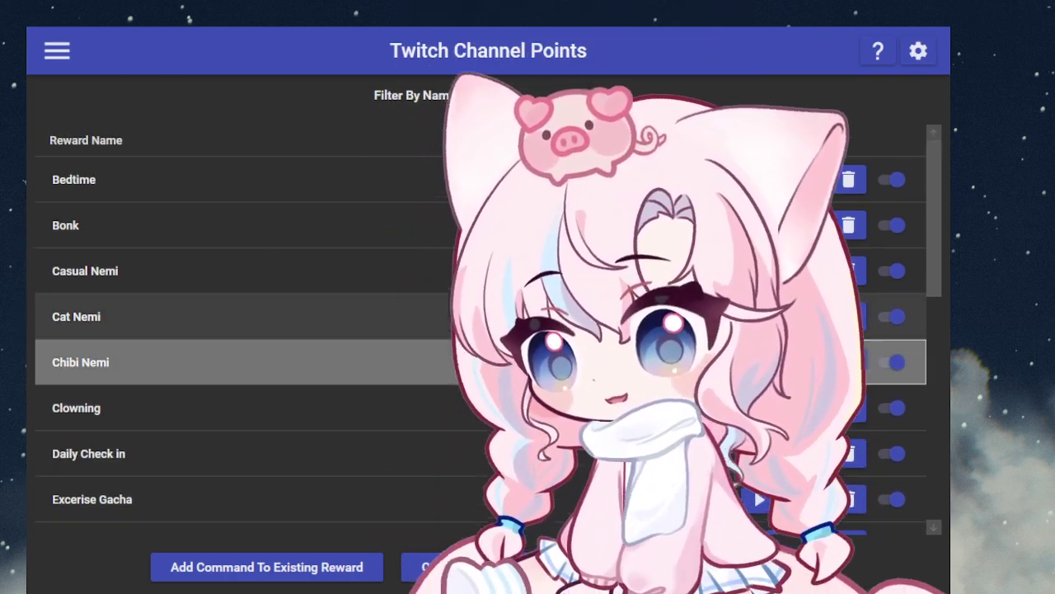
# Step: Run the Casual Nemi channel point reward to test swapping the model
pyautogui.click(495, 270)
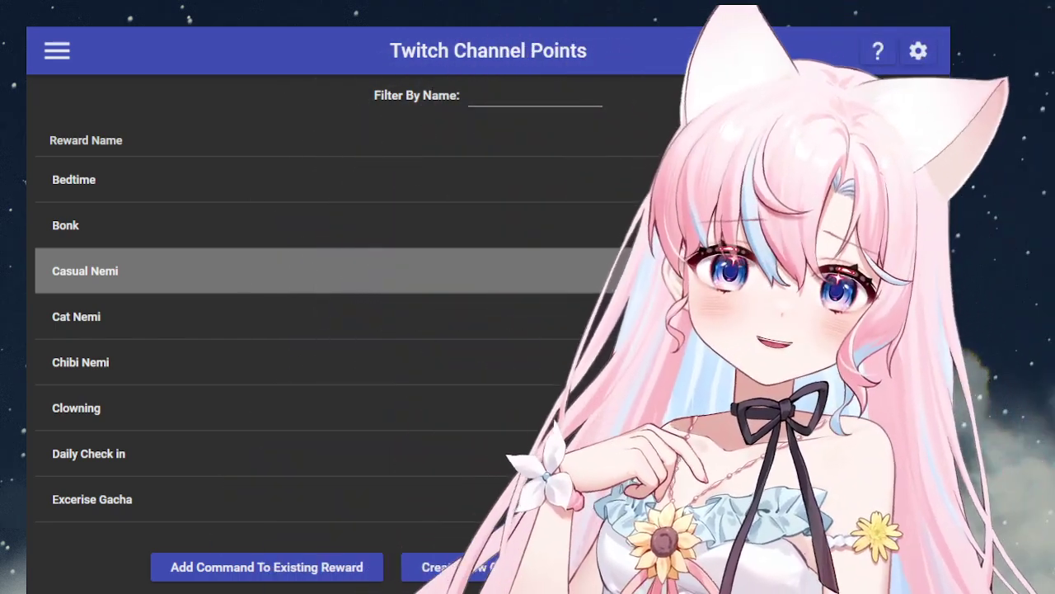
# Step: Open the Model Gacha reward, examine its Random action's amount and first nested Command action, and test-run the reward
pyautogui.scroll(-7, 486, 329)
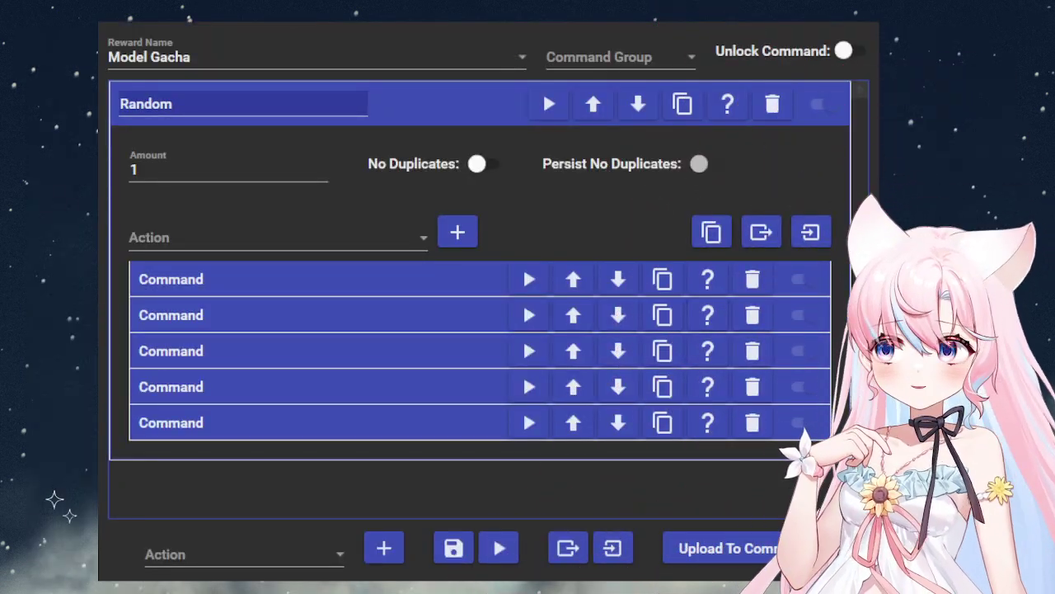
pyautogui.doubleClick(133, 170)
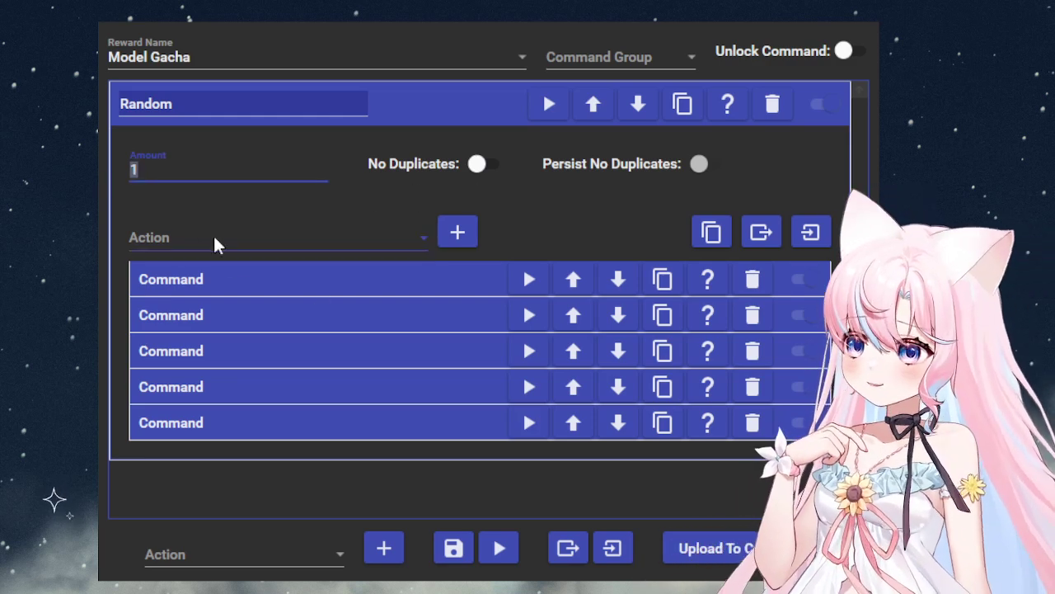
pyautogui.click(249, 280)
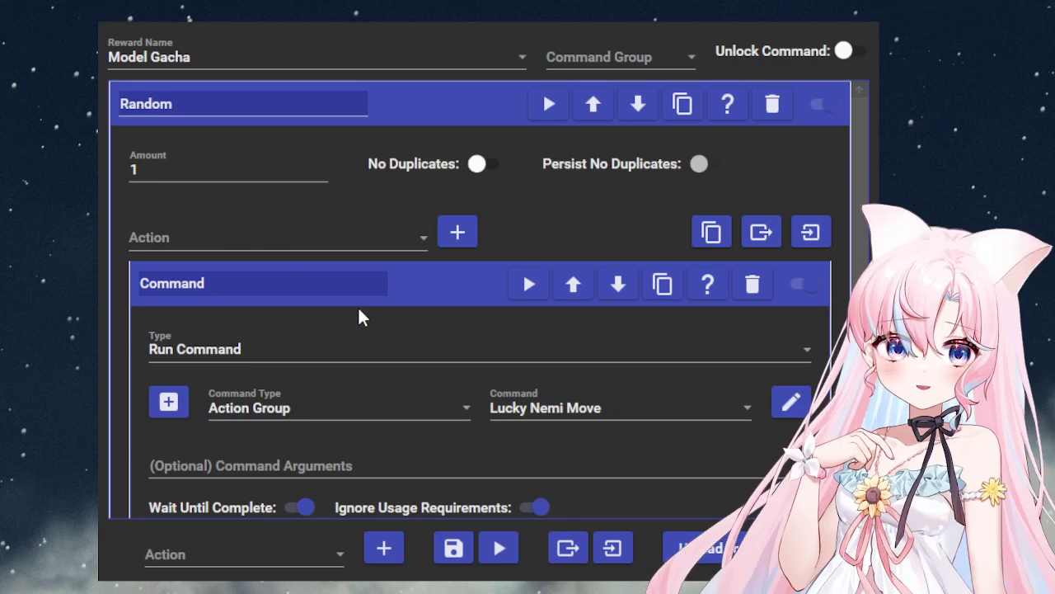
pyautogui.scroll(-1, 338, 358)
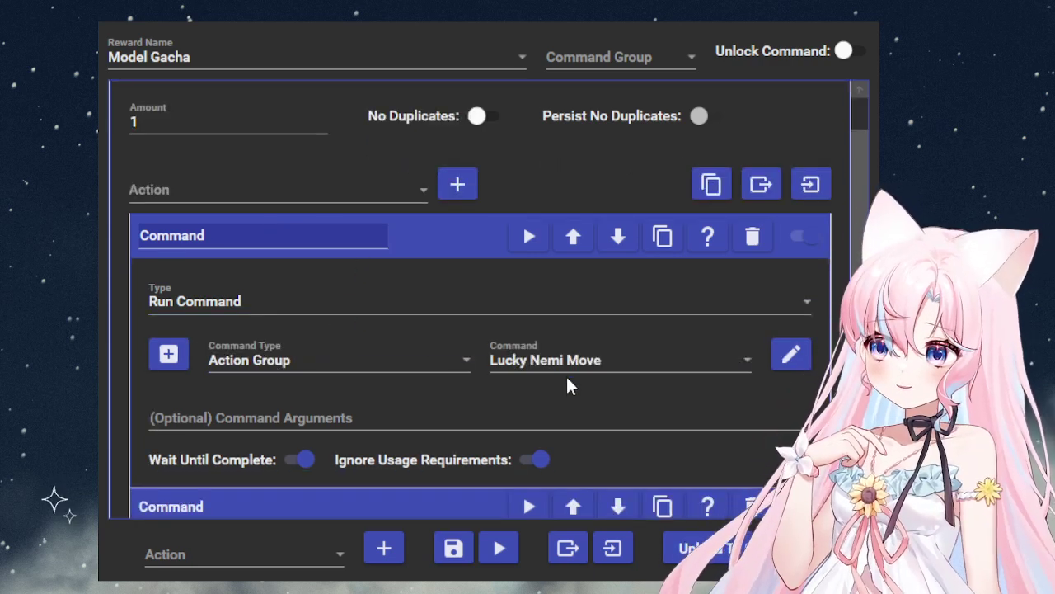
pyautogui.scroll(-3, 566, 360)
pyautogui.scroll(4, 540, 358)
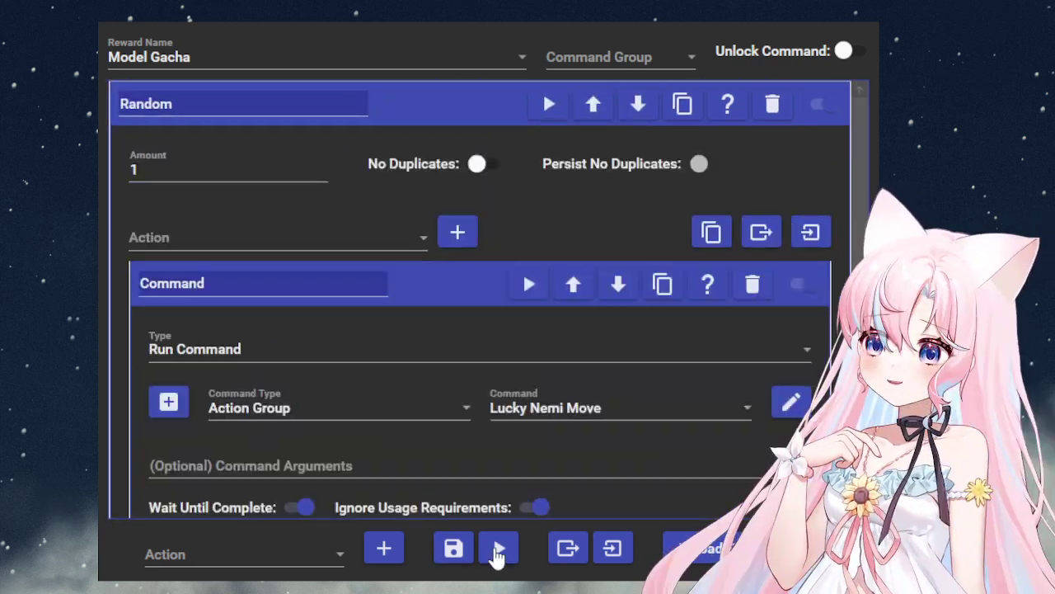
pyautogui.click(502, 551)
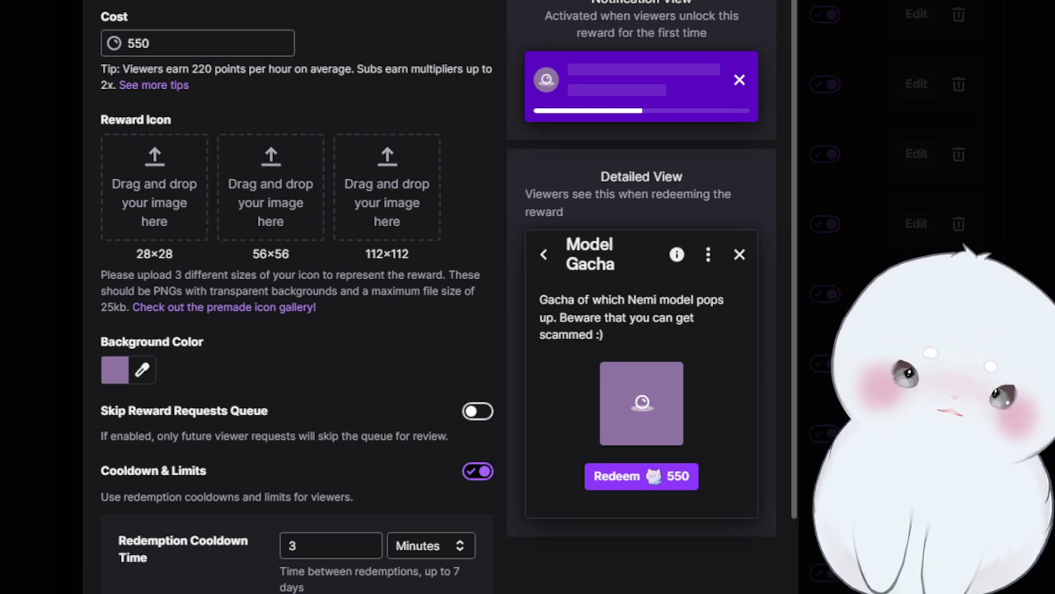
# Step: Switch to Twitch's reward editor and review Model Gacha's redemption cooldown and its limit per user per stream
pyautogui.scroll(-3, 445, 296)
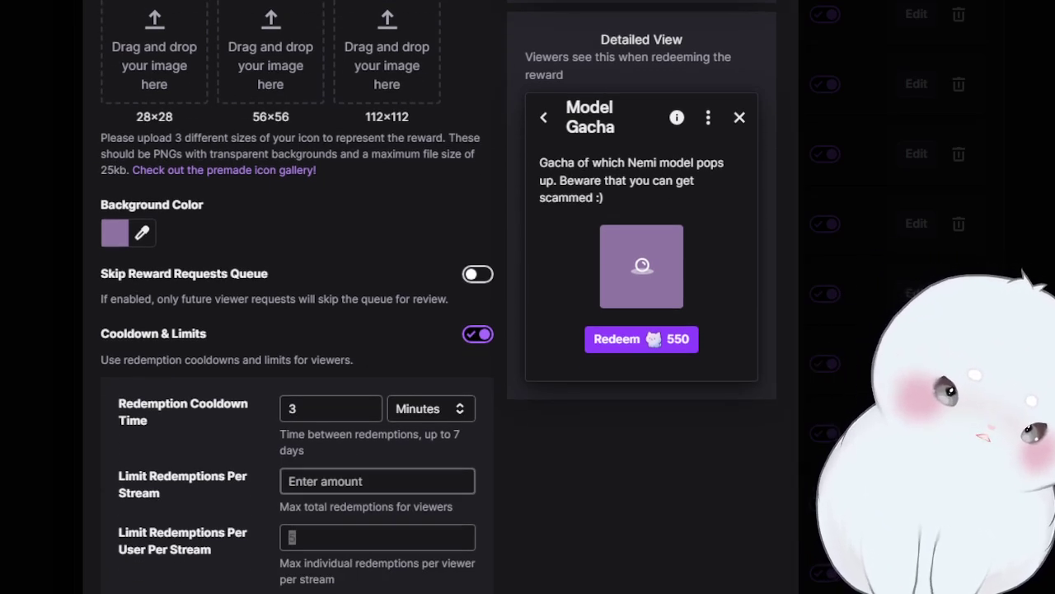
pyautogui.click(384, 537)
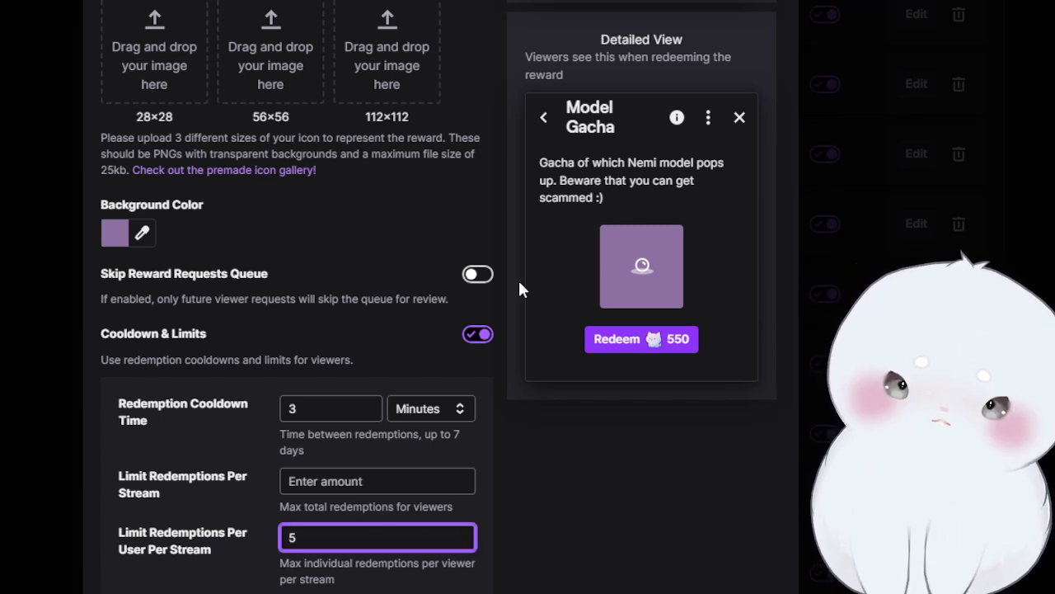